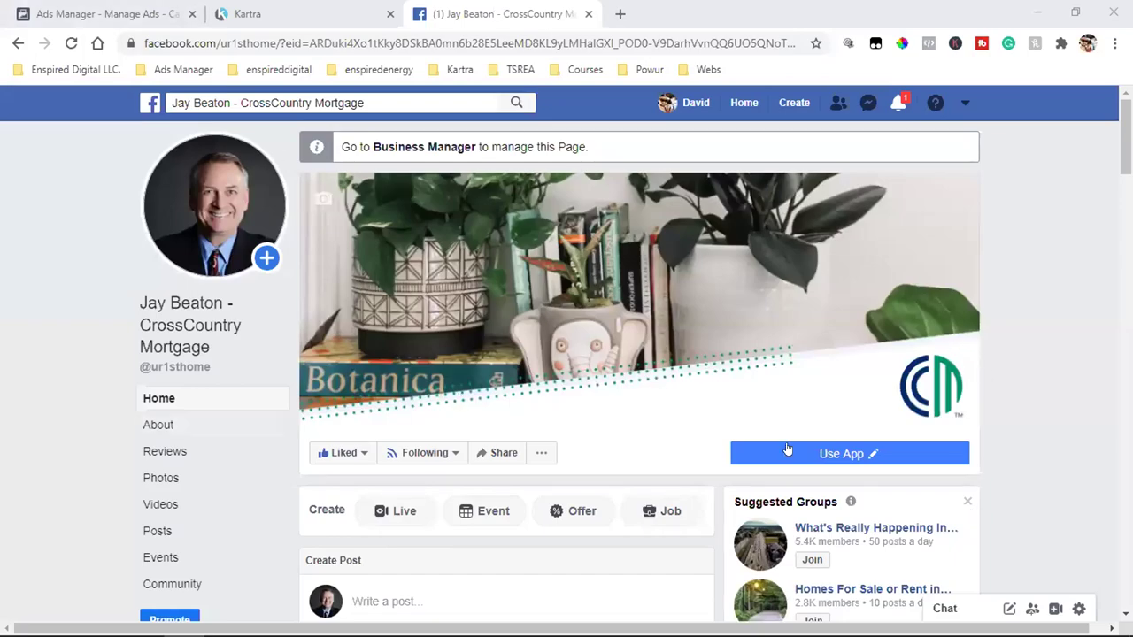
Step: Scroll down to the pinned post and open its youtube.com link to the July 22, 2020 video
{"action": "scroll", "coordinate": [779, 449], "scroll_direction": "down", "scroll_amount": 10}
{"action": "scroll", "coordinate": [776, 448], "scroll_direction": "down", "scroll_amount": 10}
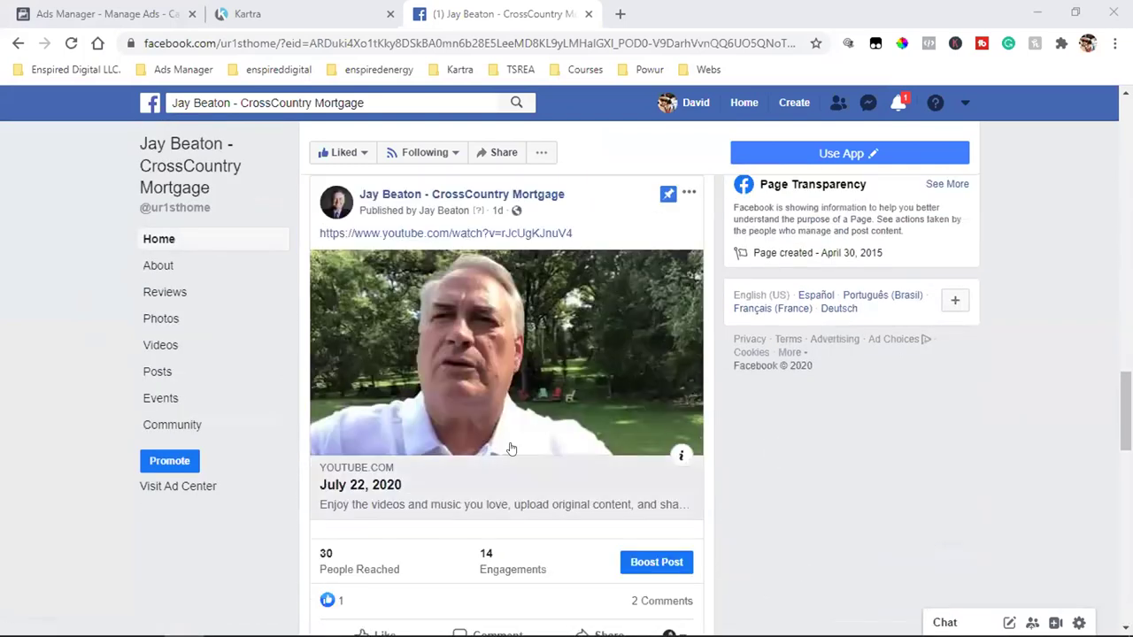
{"action": "left_click", "coordinate": [432, 234]}
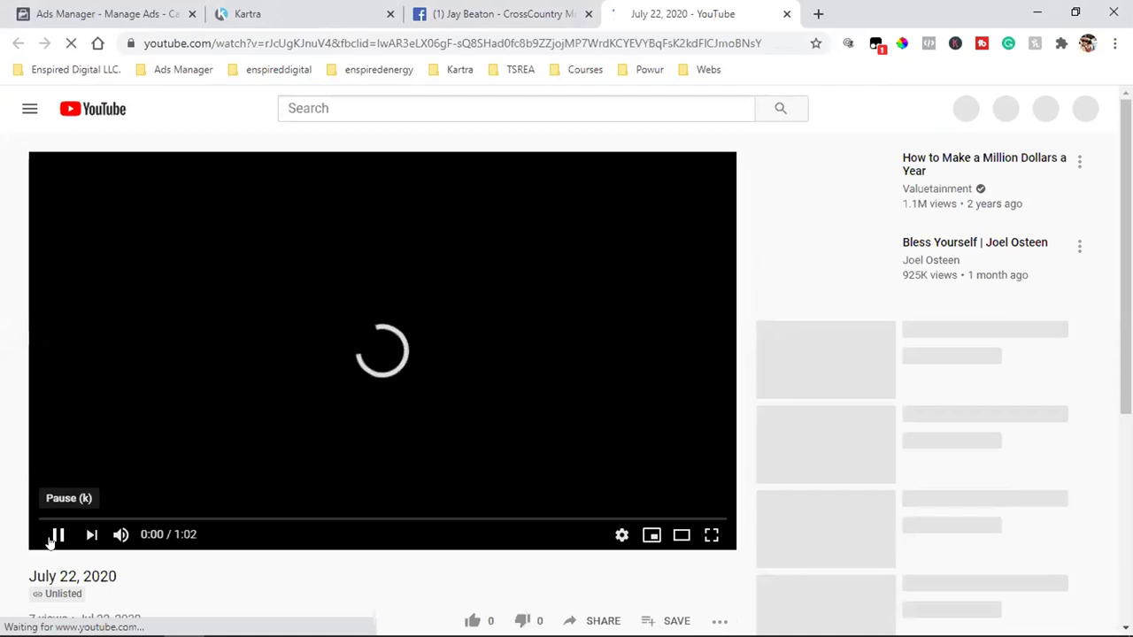
Step: Pause the July 22, 2020 video, highlight its Unlisted status, then go back to the Facebook tab
{"action": "left_click", "coordinate": [52, 538]}
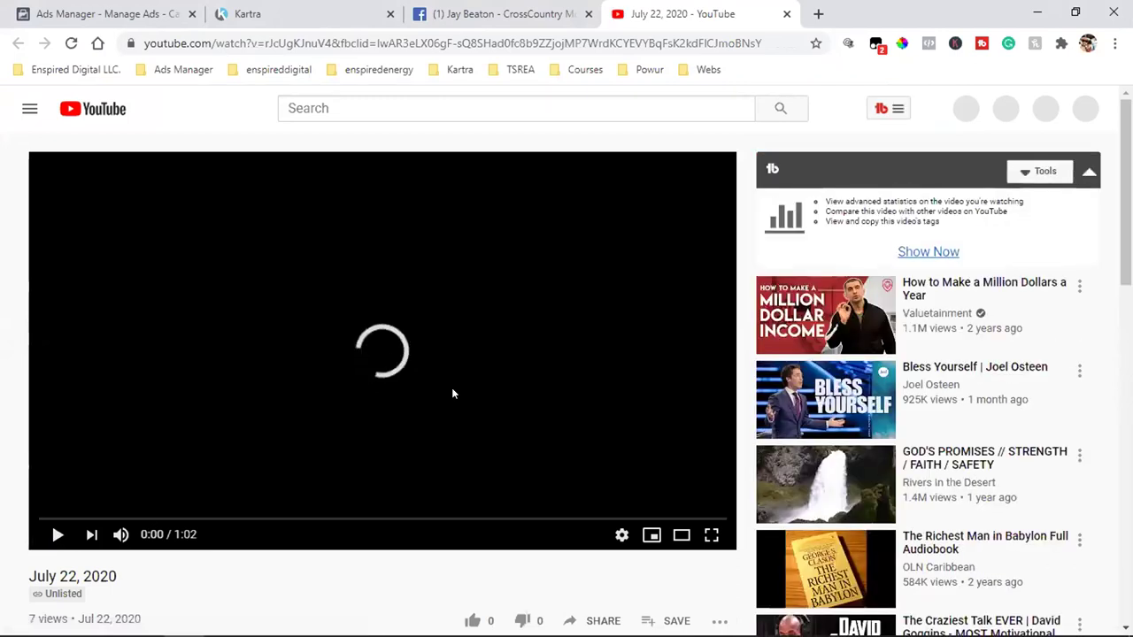
{"action": "scroll", "coordinate": [452, 393], "scroll_direction": "down", "scroll_amount": 2}
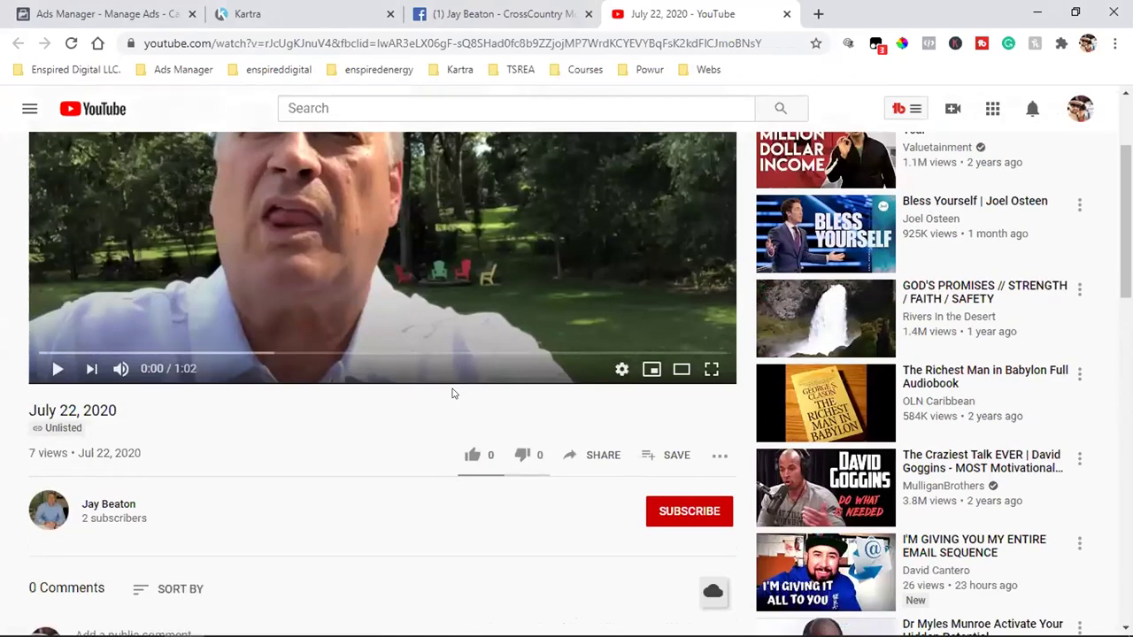
{"action": "scroll", "coordinate": [452, 393], "scroll_direction": "up", "scroll_amount": 1}
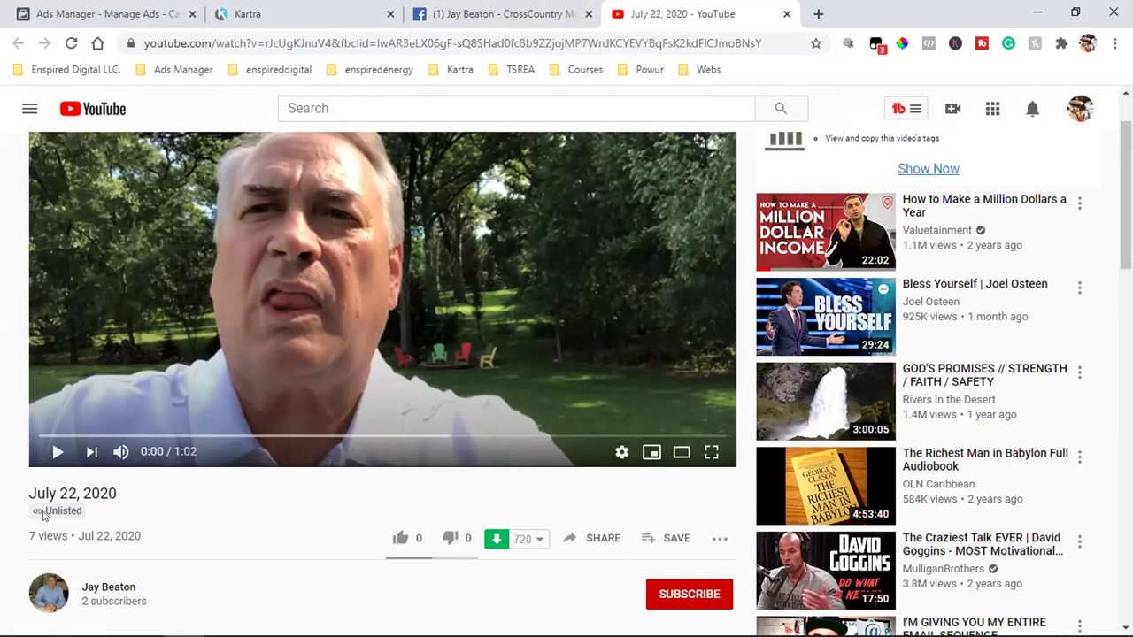
{"action": "left_click_drag", "start_coordinate": [45, 511], "coordinate": [85, 514]}
{"action": "left_click", "coordinate": [72, 510]}
{"action": "scroll", "coordinate": [385, 389], "scroll_direction": "up", "scroll_amount": 1}
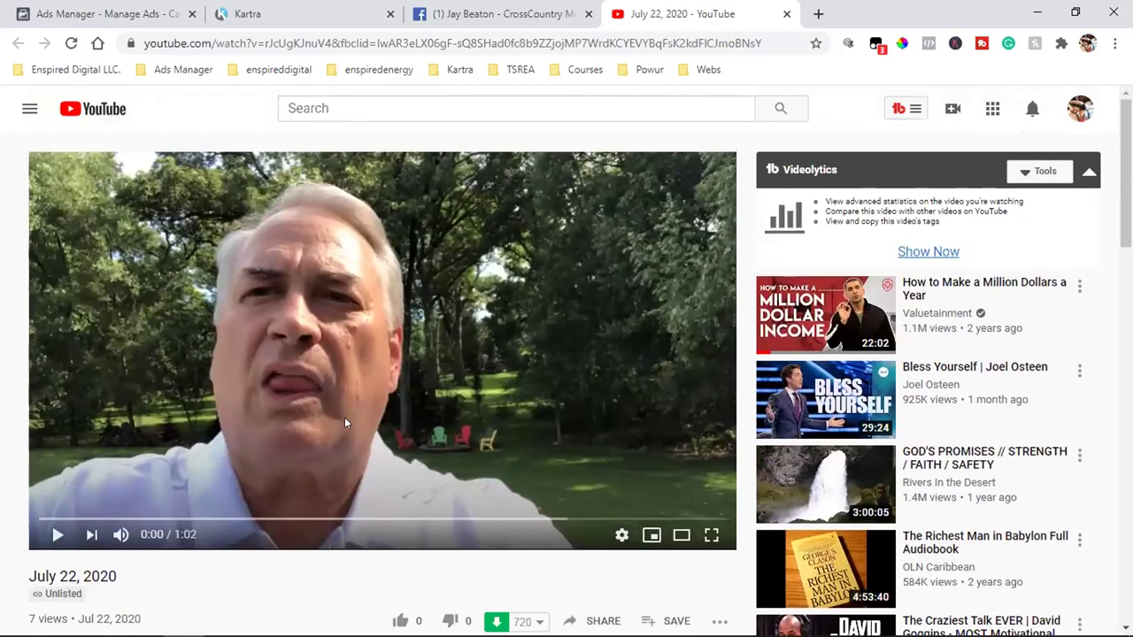
{"action": "scroll", "coordinate": [361, 415], "scroll_direction": "down", "scroll_amount": 1}
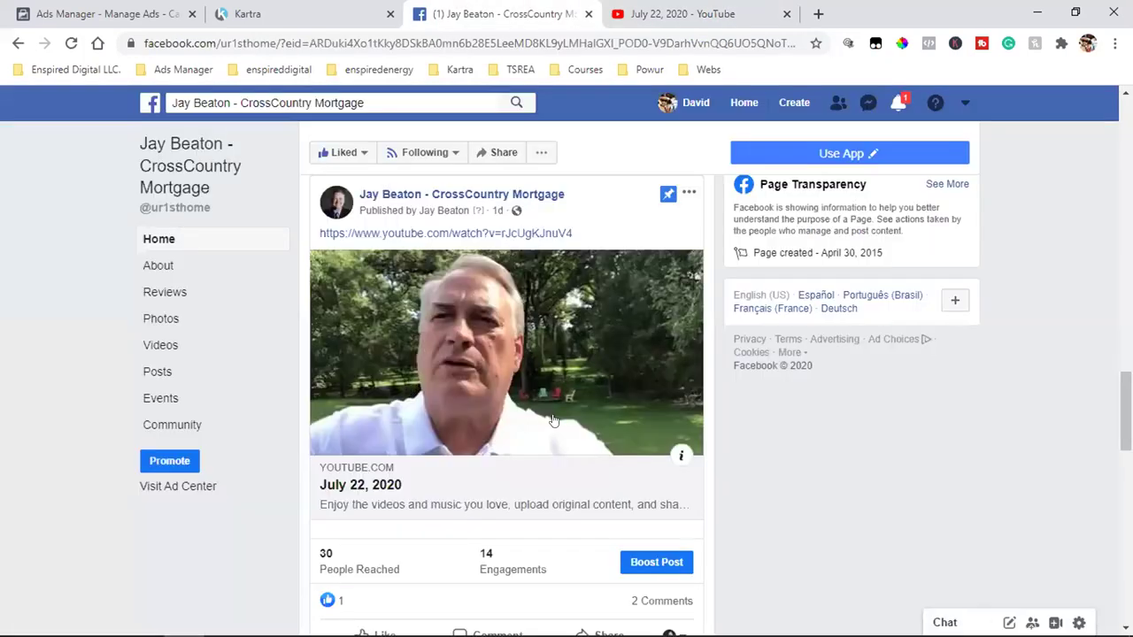
{"action": "left_click", "coordinate": [496, 14]}
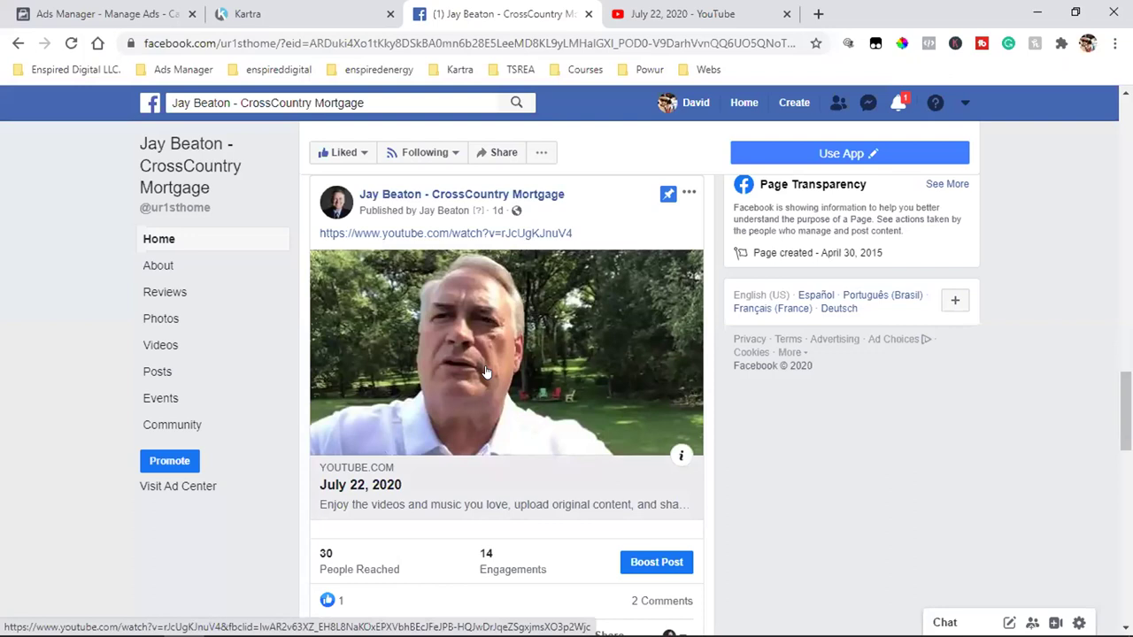
Step: Switch back to the 'July 22, 2020 - YouTube' browser tab
{"action": "left_click", "coordinate": [655, 11]}
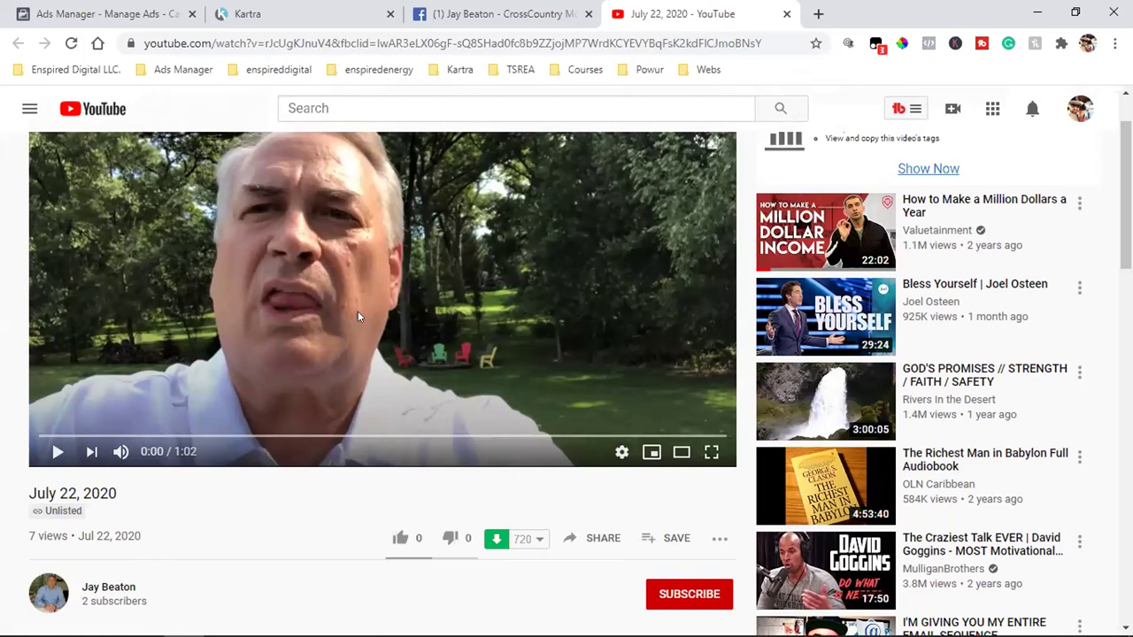
Step: Choose Your channel from the account menu, then do it again to reload the channel home page
{"action": "left_click", "coordinate": [1071, 106]}
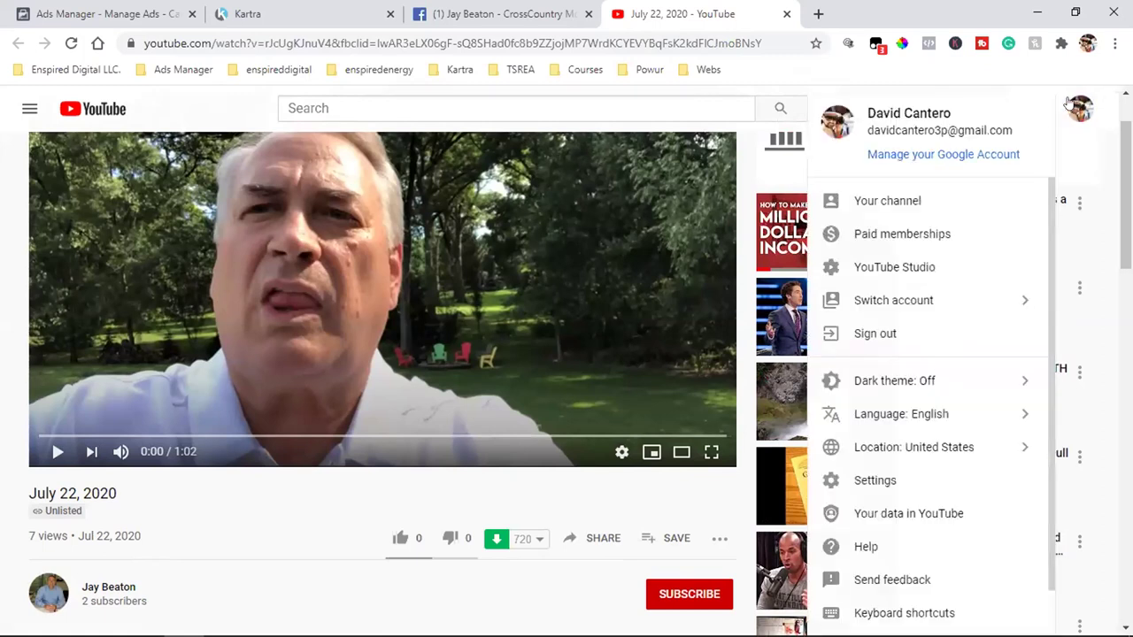
{"action": "left_click", "coordinate": [885, 200]}
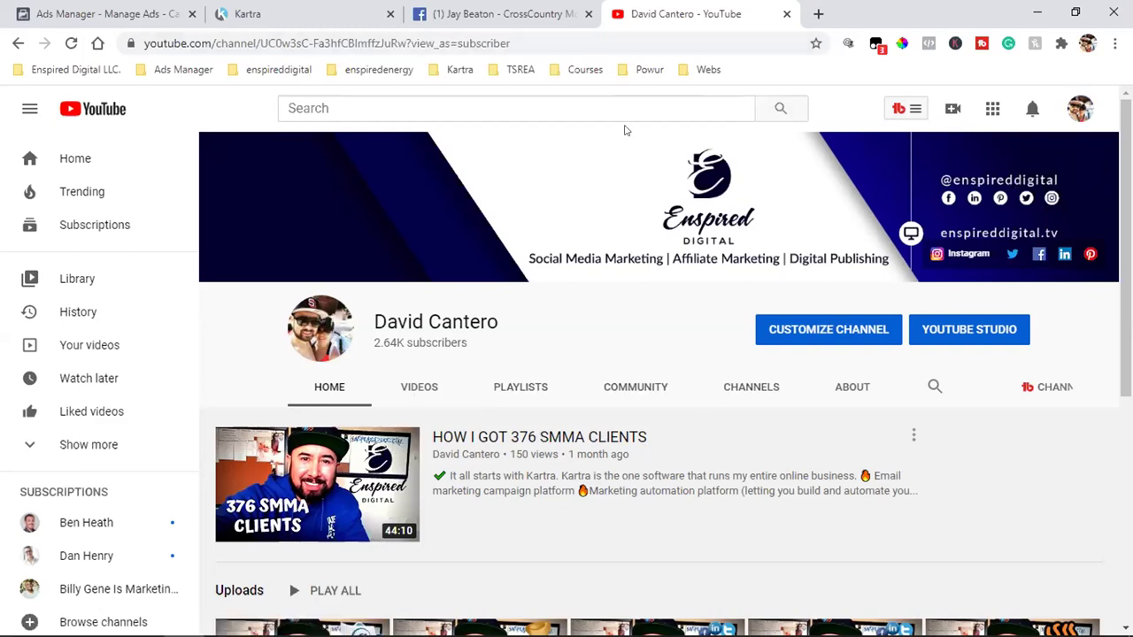
{"action": "left_click", "coordinate": [1082, 112]}
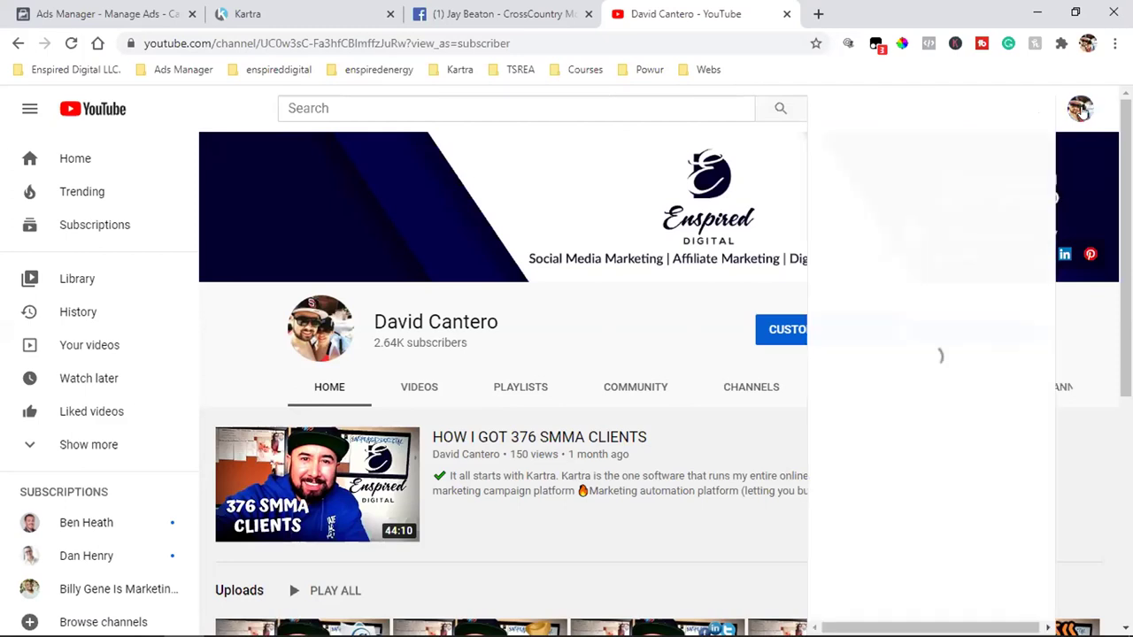
{"action": "left_click", "coordinate": [913, 203]}
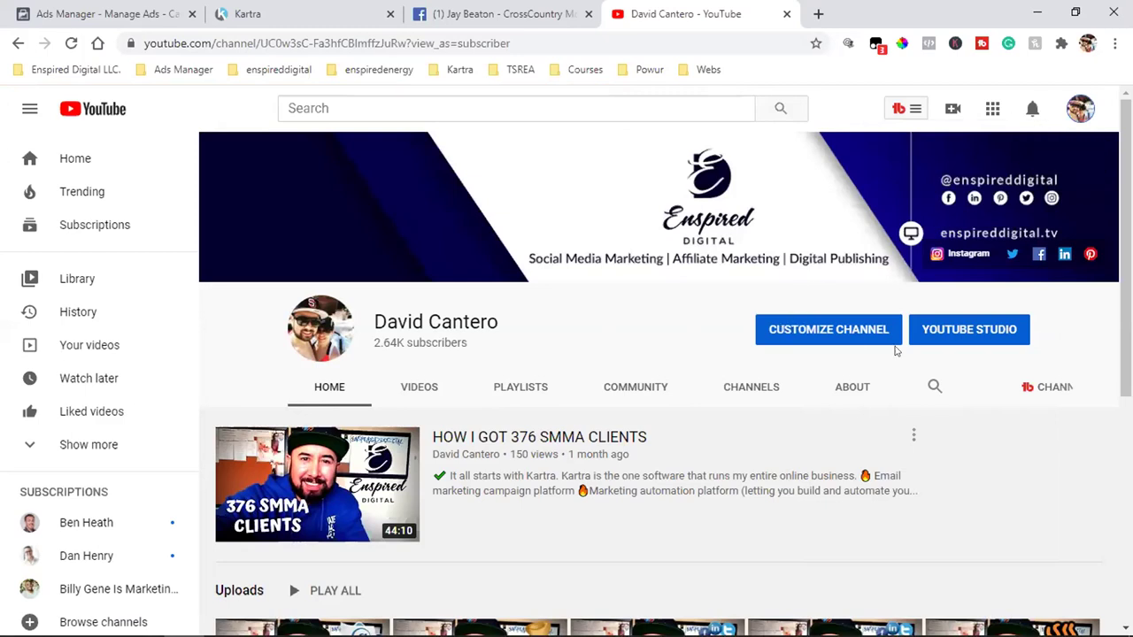
Step: Open the channel in YouTube Studio and confirm the top video's Aug 20, 2020, 8:00 AM schedule
{"action": "left_click", "coordinate": [820, 336]}
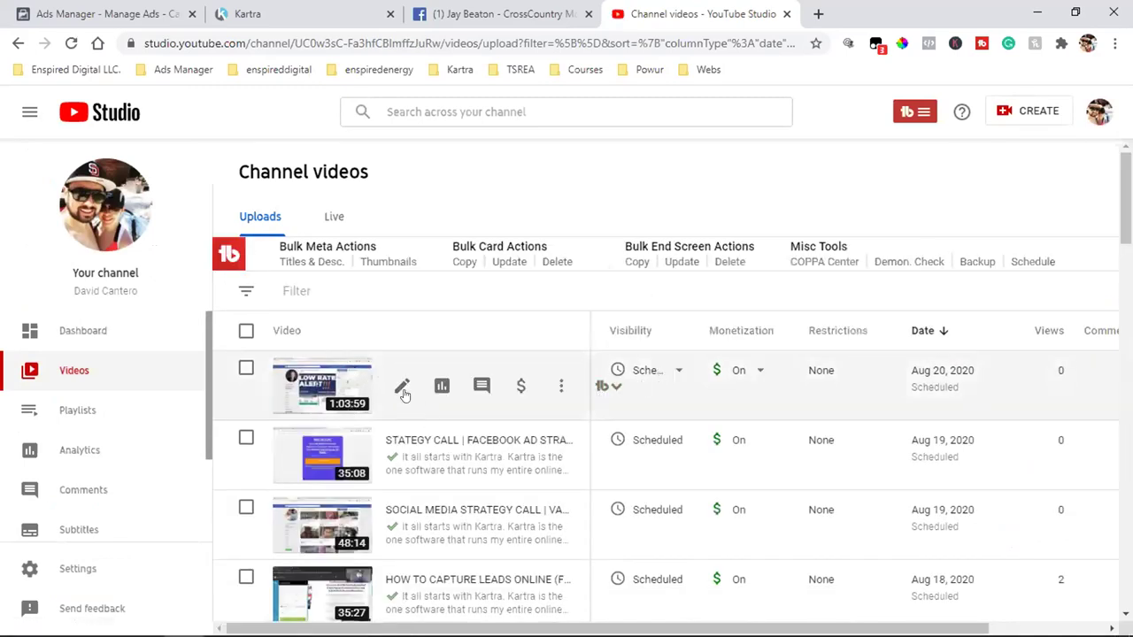
{"action": "left_click", "coordinate": [658, 372]}
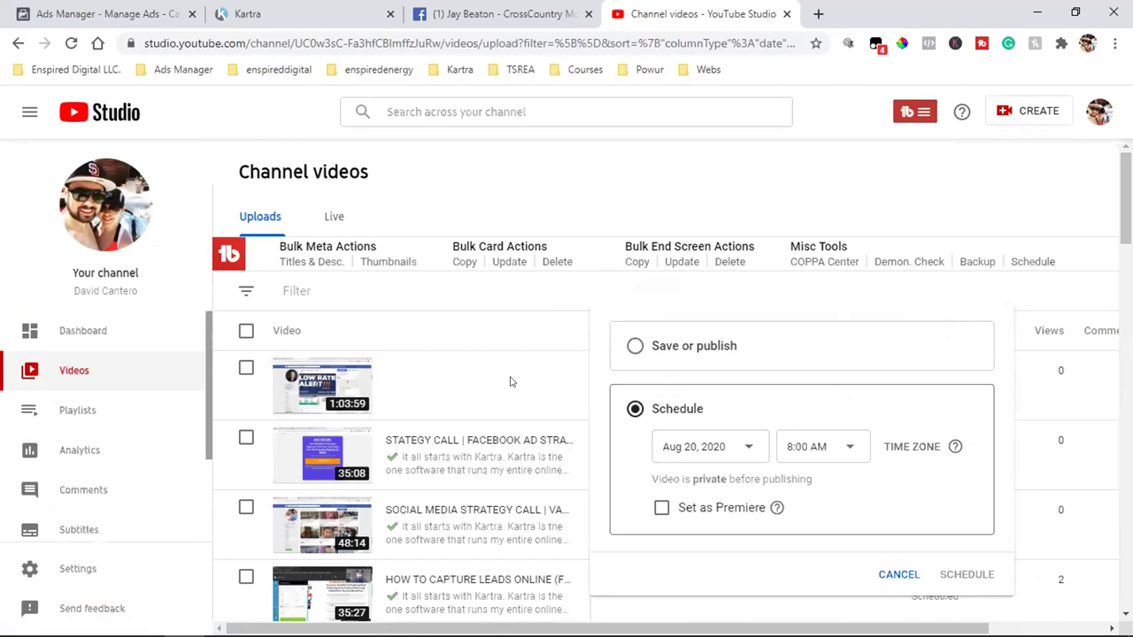
{"action": "left_click", "coordinate": [404, 292]}
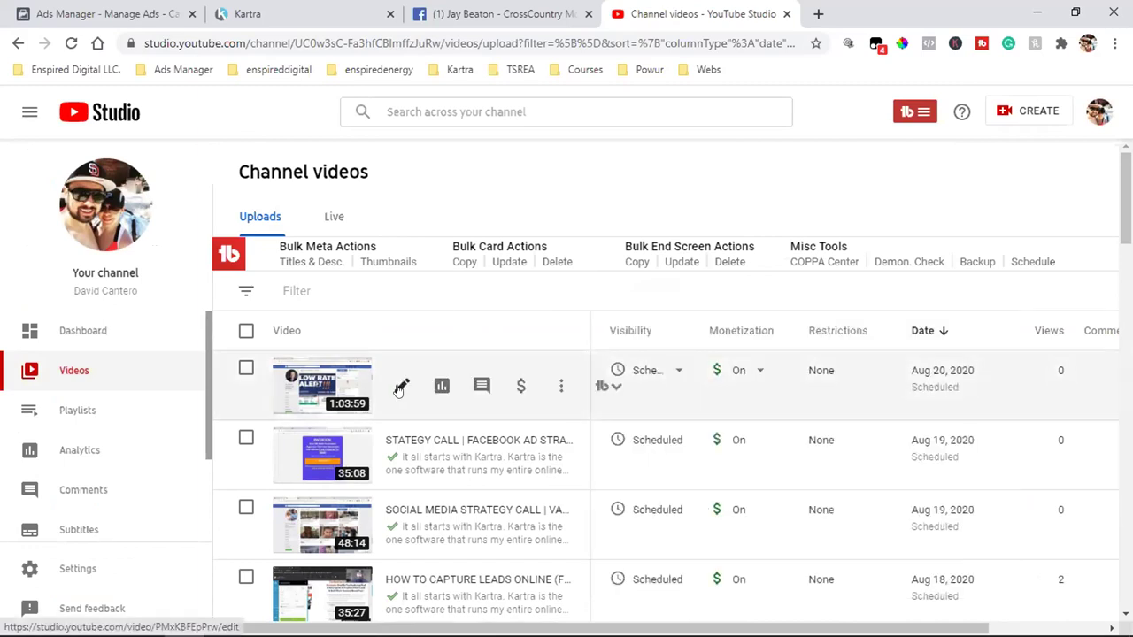
Step: Open the 1:03:59 video's details page and scroll through its settings and back up
{"action": "left_click", "coordinate": [400, 388]}
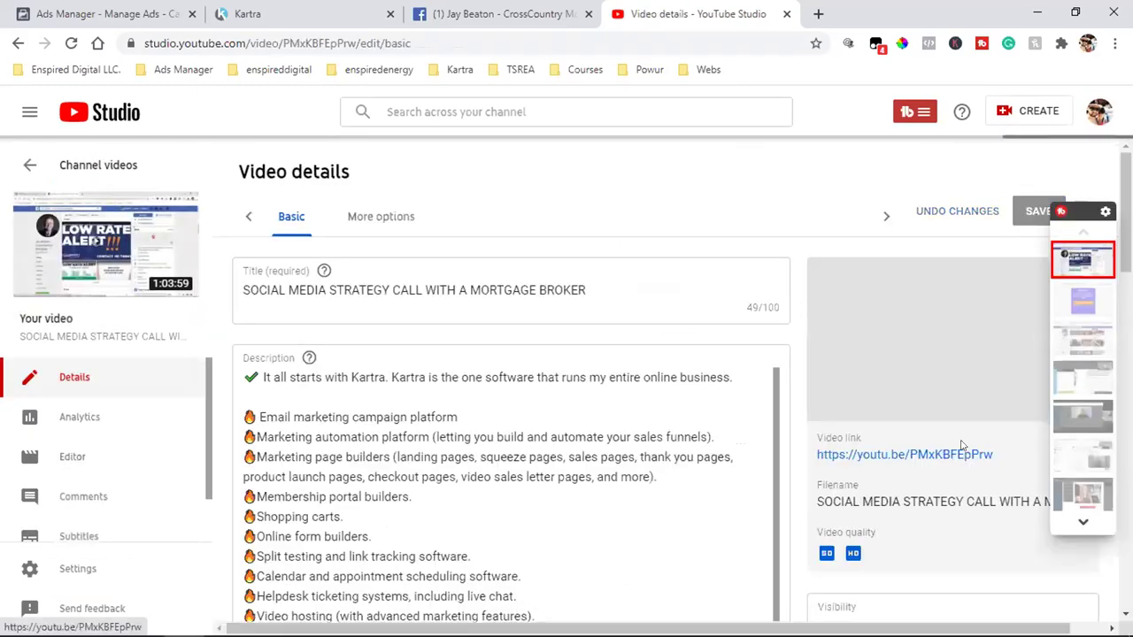
{"action": "scroll", "coordinate": [868, 410], "scroll_direction": "down", "scroll_amount": 3}
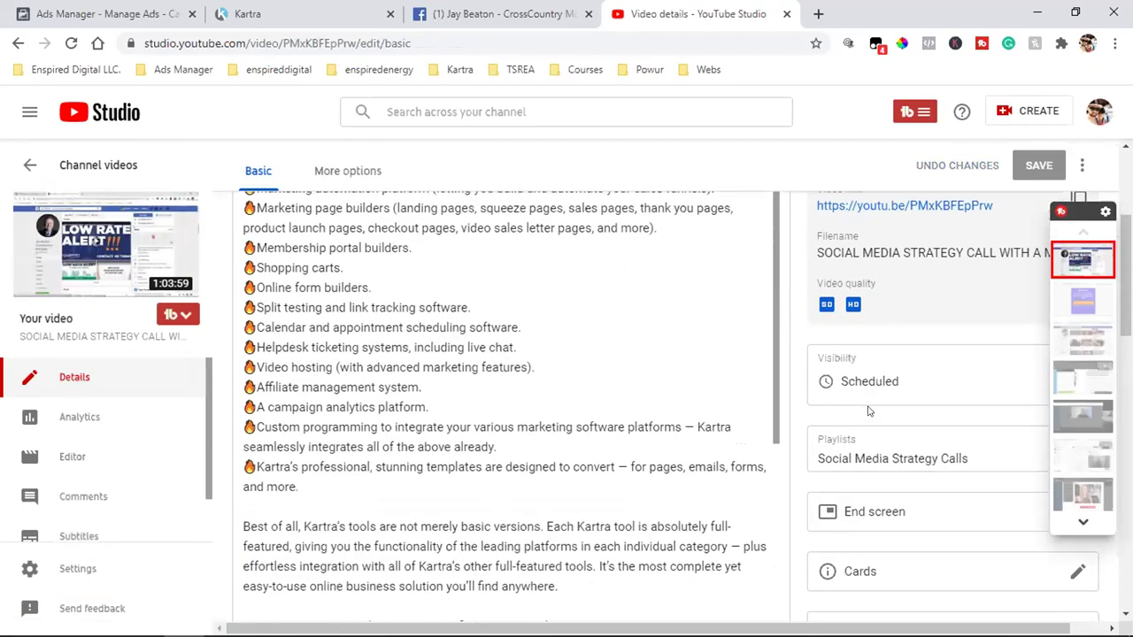
{"action": "scroll", "coordinate": [869, 411], "scroll_direction": "down", "scroll_amount": 3}
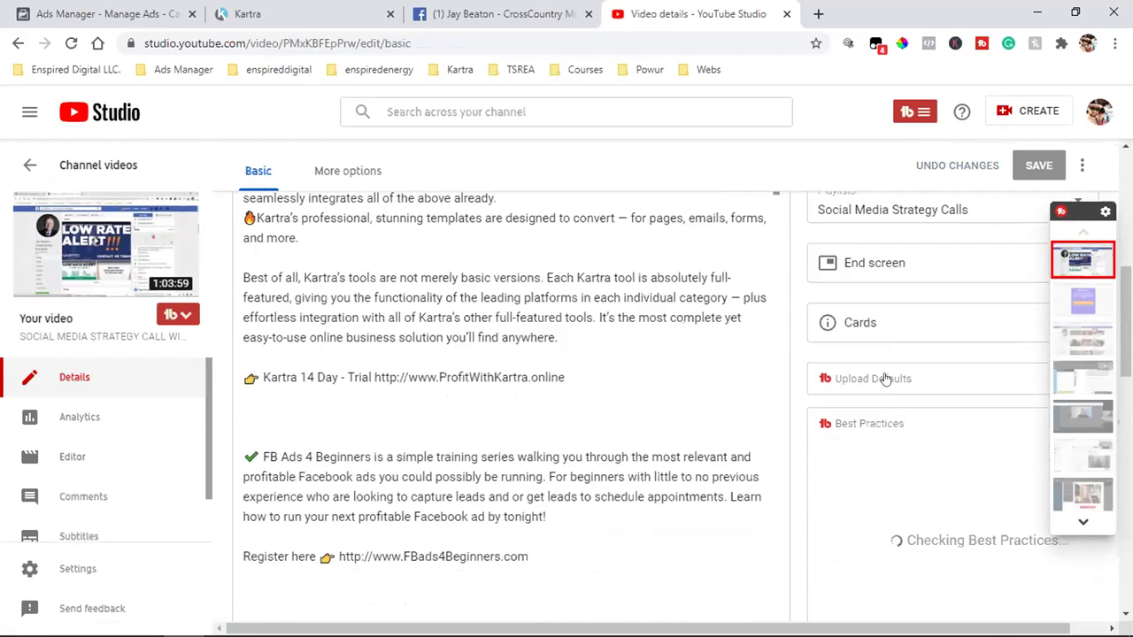
{"action": "scroll", "coordinate": [886, 379], "scroll_direction": "down", "scroll_amount": 9}
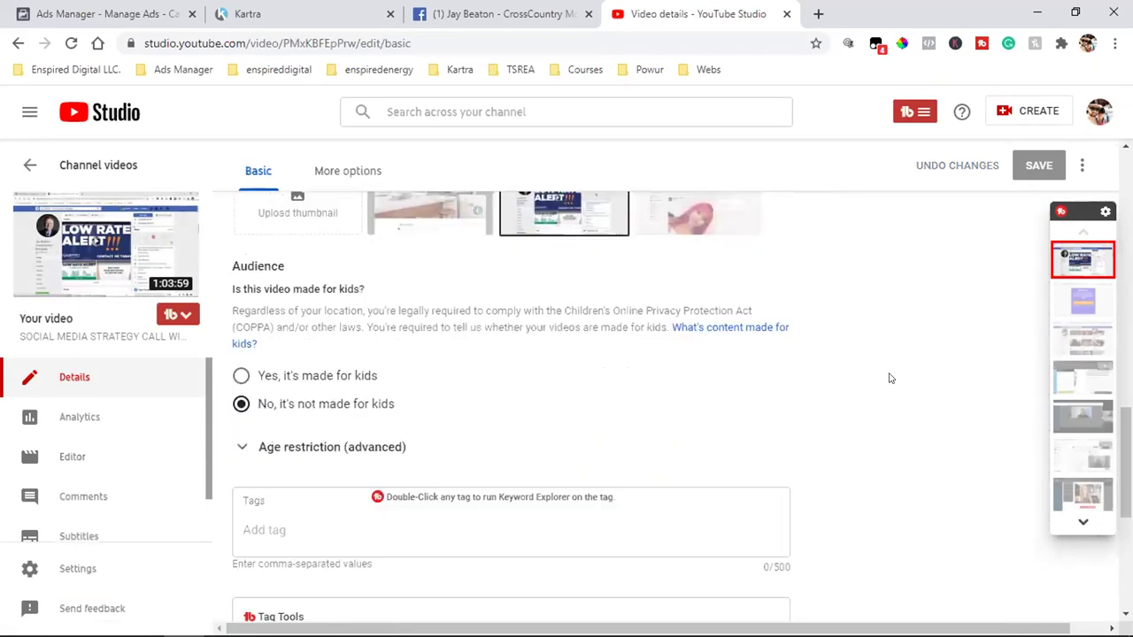
{"action": "scroll", "coordinate": [890, 379], "scroll_direction": "down", "scroll_amount": 5}
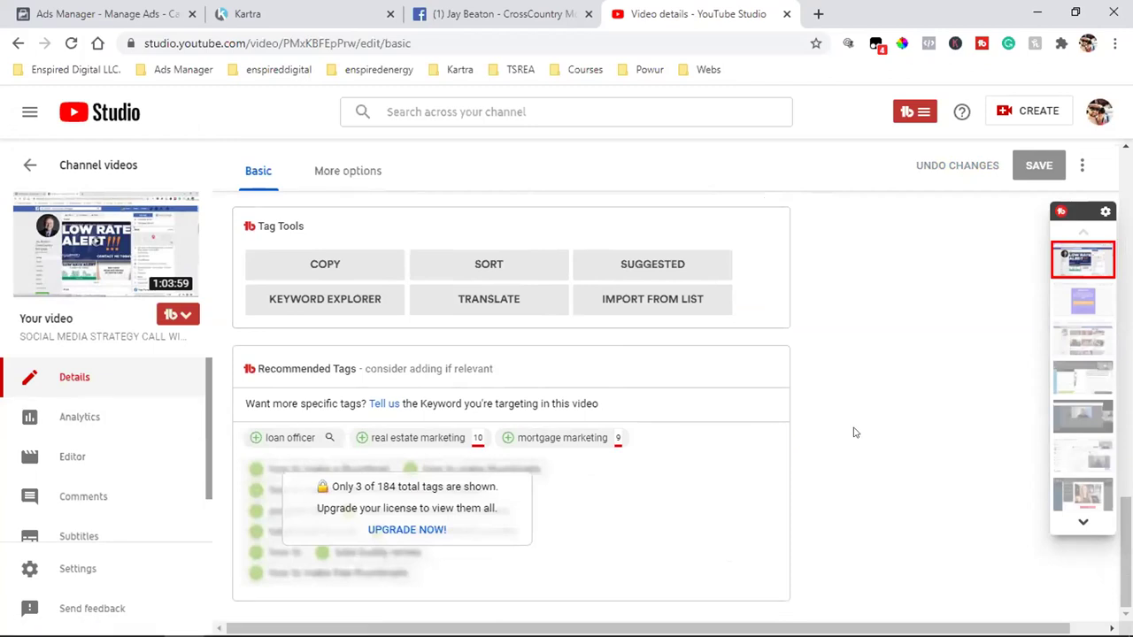
{"action": "scroll", "coordinate": [855, 432], "scroll_direction": "up", "scroll_amount": 8}
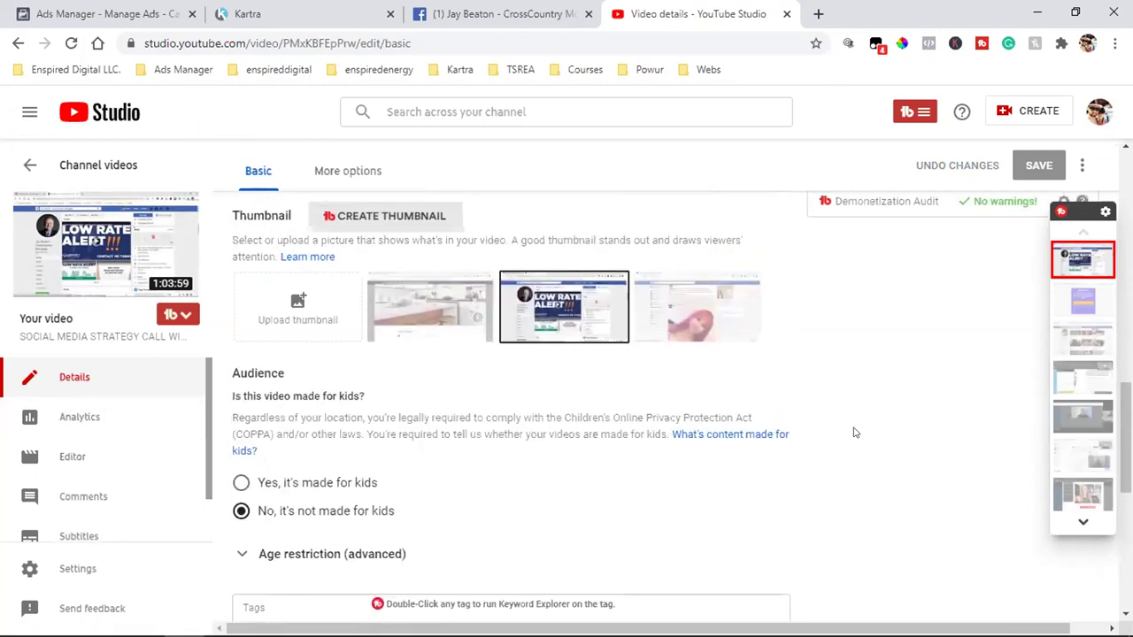
{"action": "scroll", "coordinate": [855, 432], "scroll_direction": "up", "scroll_amount": 8}
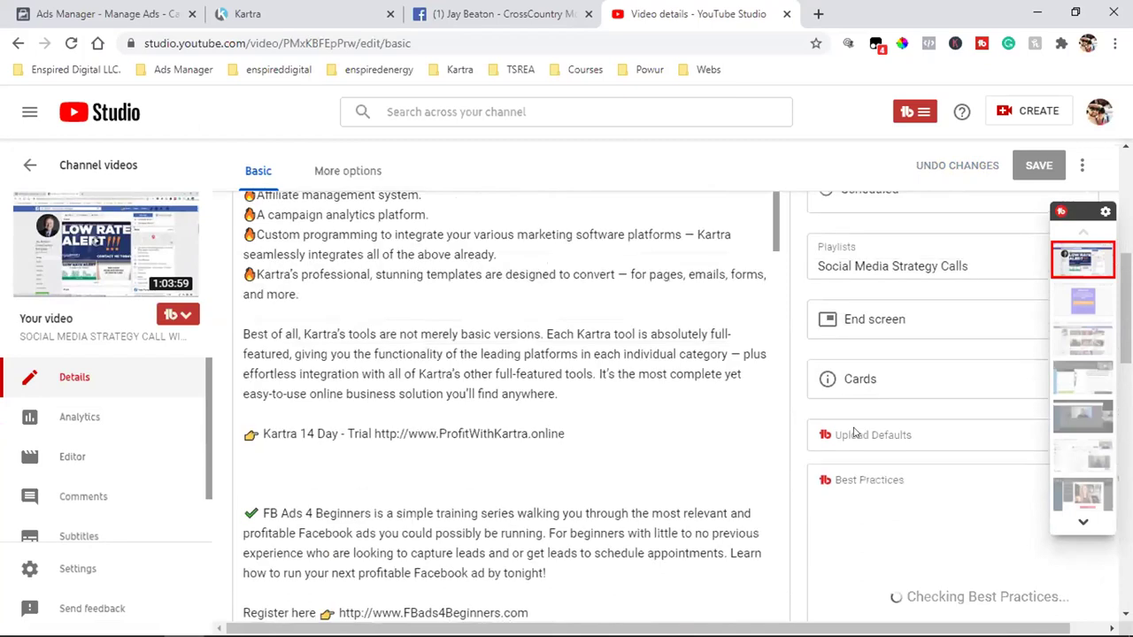
{"action": "scroll", "coordinate": [855, 432], "scroll_direction": "up", "scroll_amount": 2}
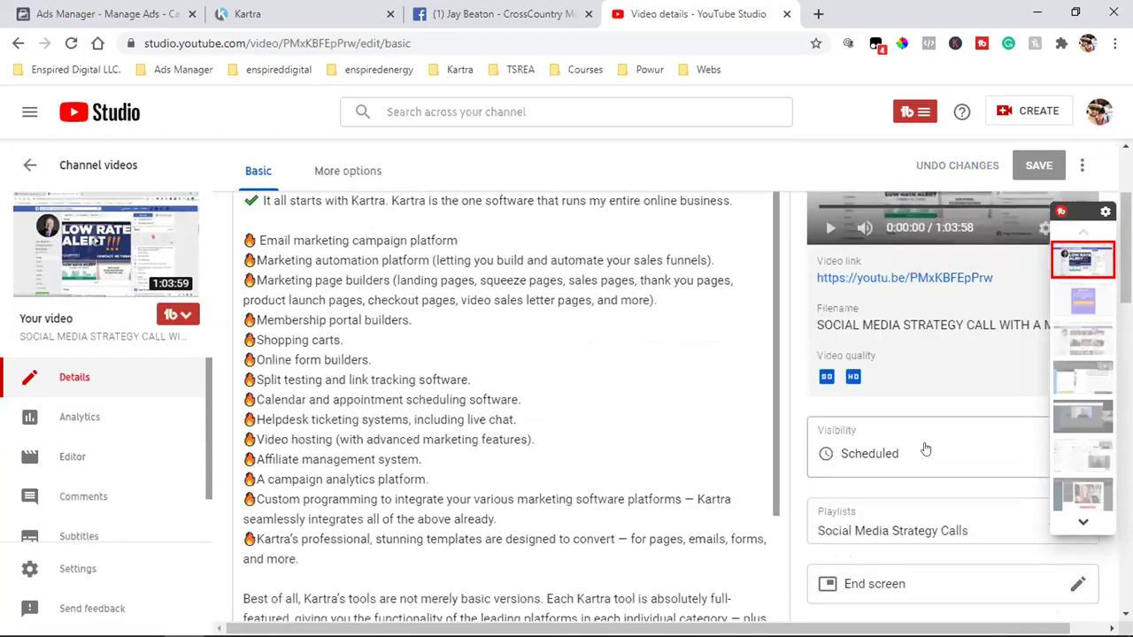
Step: Open the video's visibility options, expand Save or publish, and reselect Schedule
{"action": "left_click", "coordinate": [867, 451]}
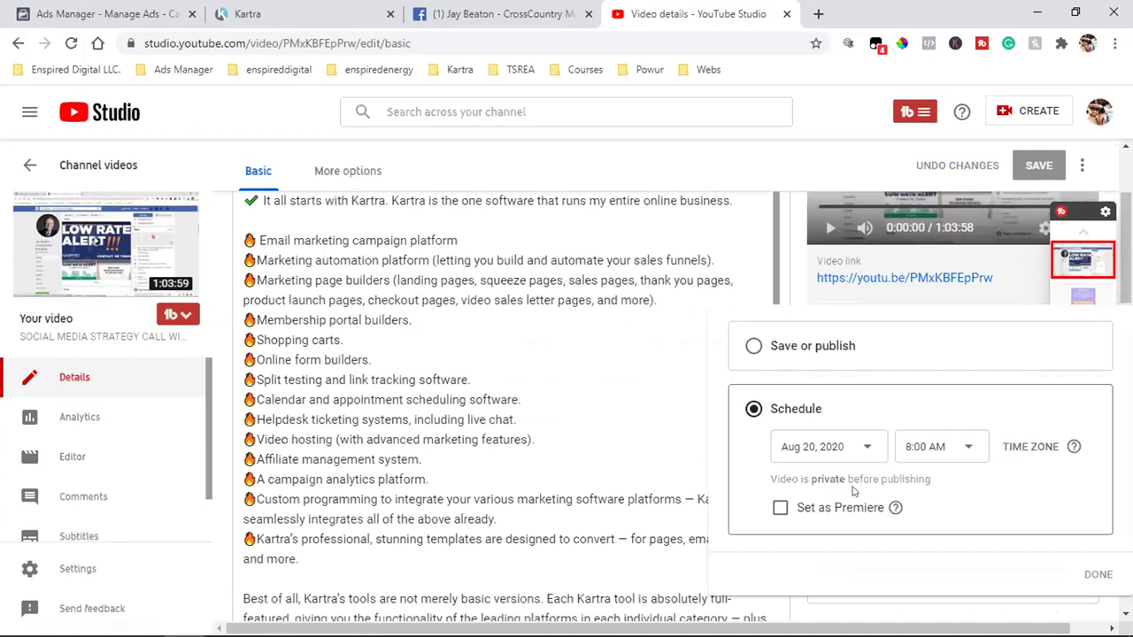
{"action": "left_click", "coordinate": [837, 346]}
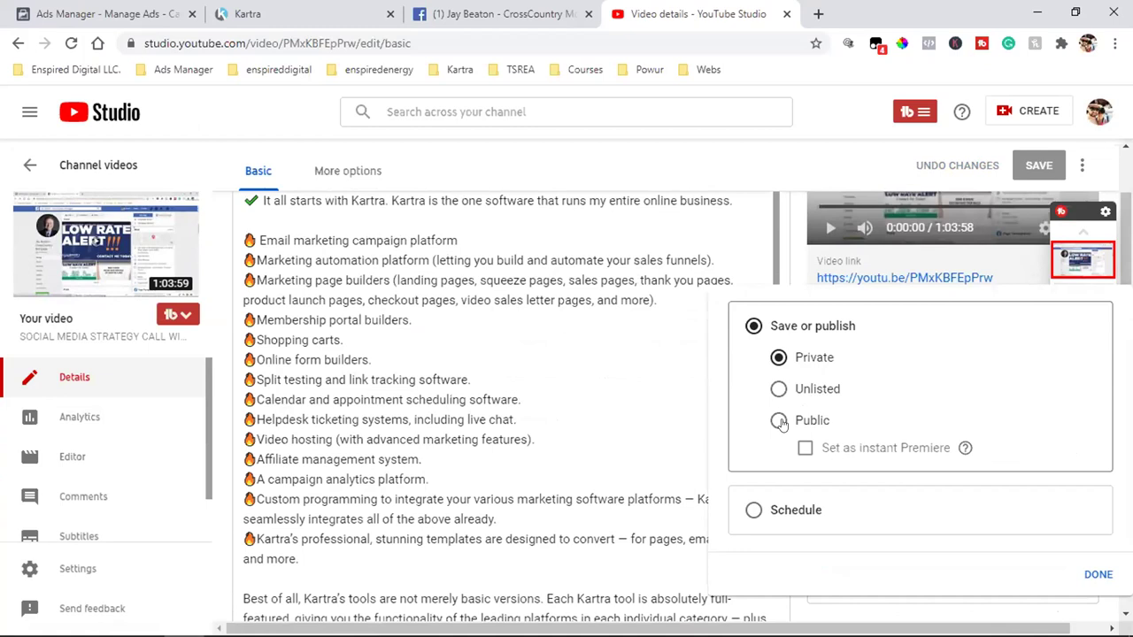
{"action": "left_click", "coordinate": [754, 510]}
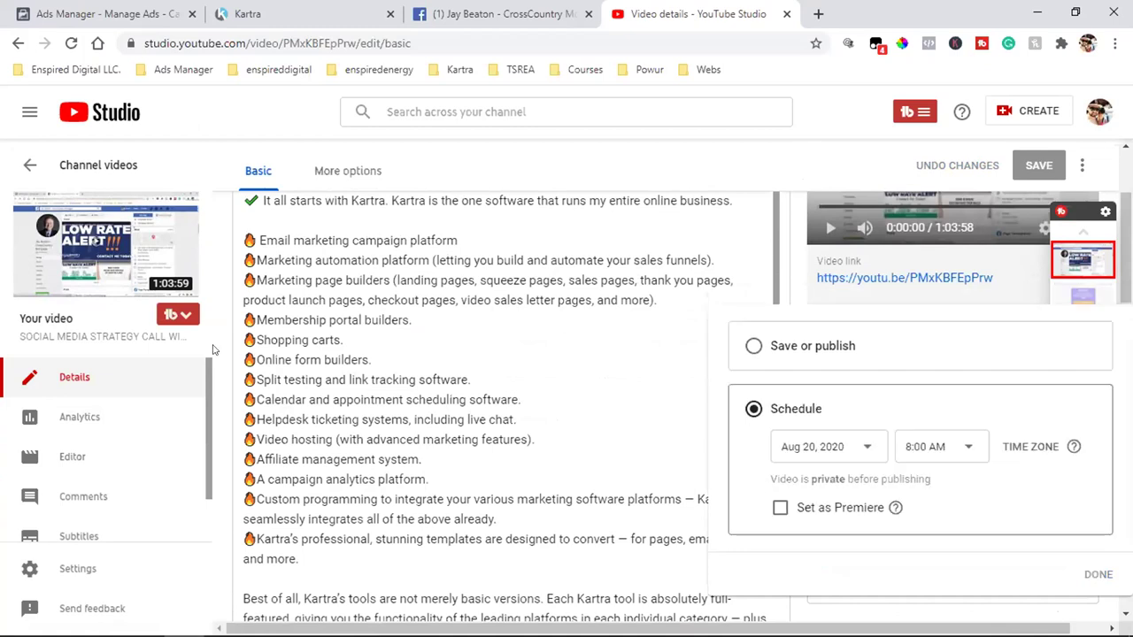